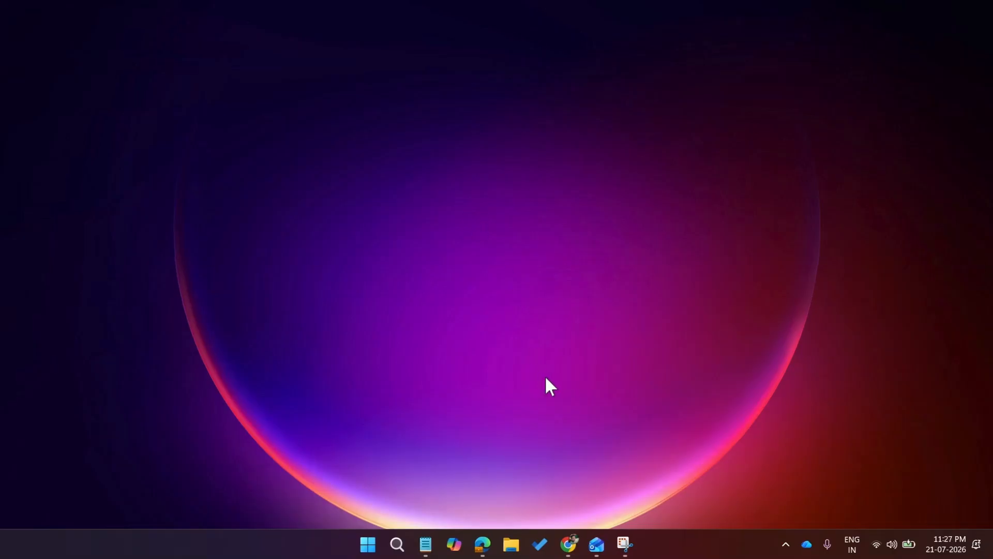
Step: Switch to Outlook and open the mail Templates page in its settings
{"action": "left_click", "coordinate": [599, 545]}
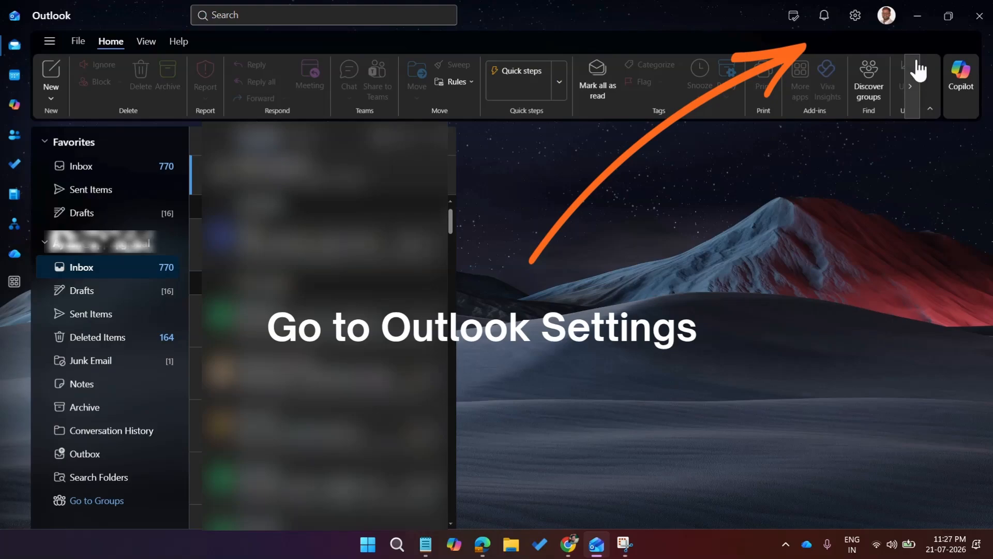
{"action": "left_click", "coordinate": [855, 16]}
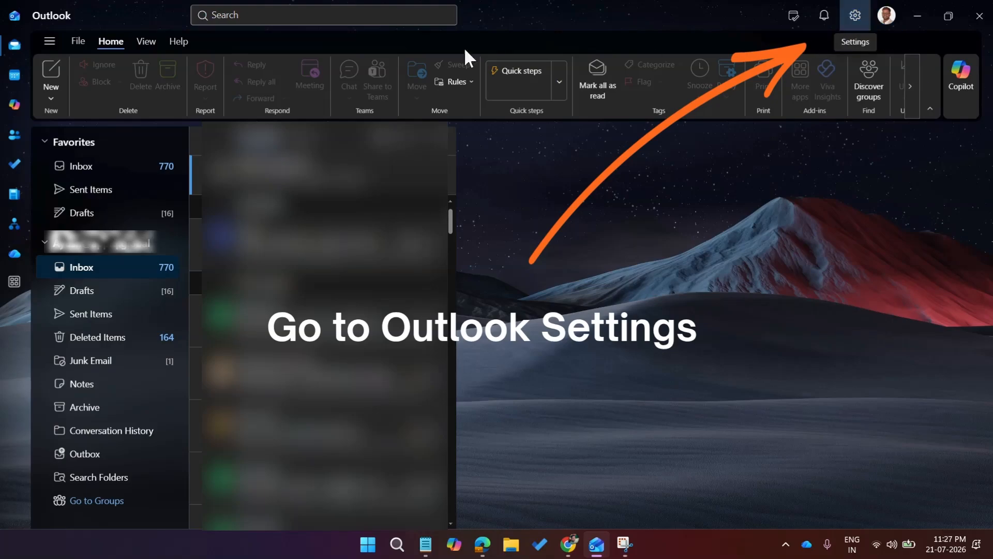
{"action": "left_click", "coordinate": [80, 46]}
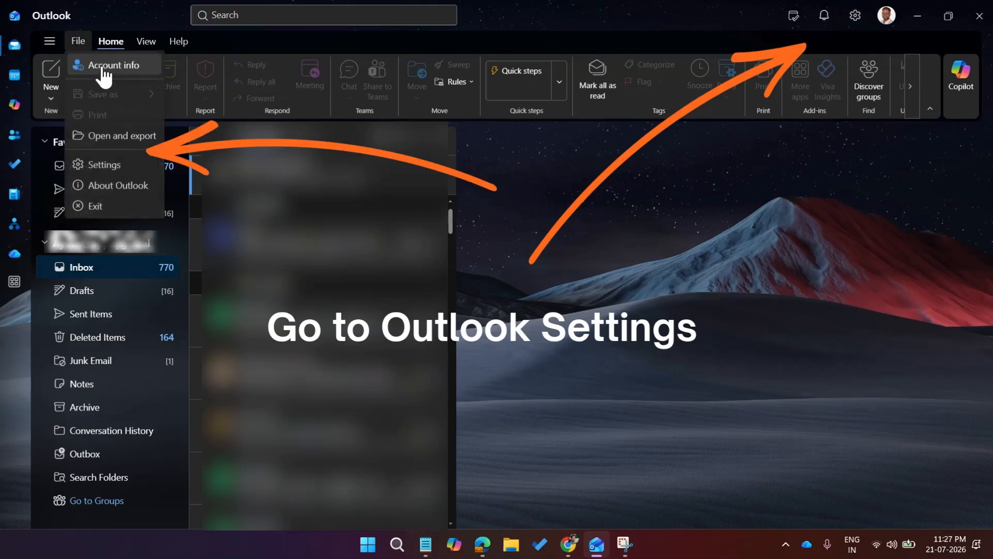
{"action": "left_click", "coordinate": [126, 168]}
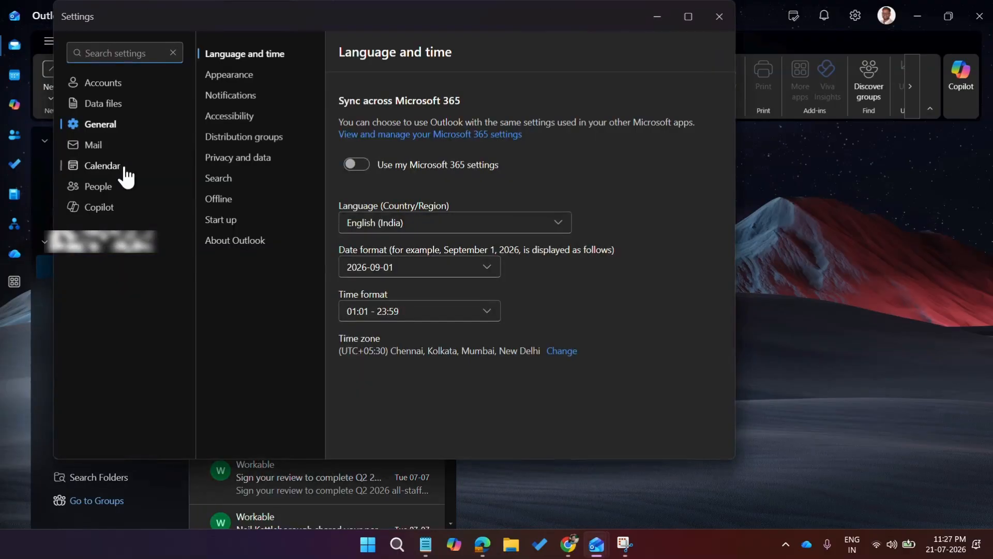
{"action": "left_click_drag", "start_coordinate": [270, 16], "coordinate": [492, 93]}
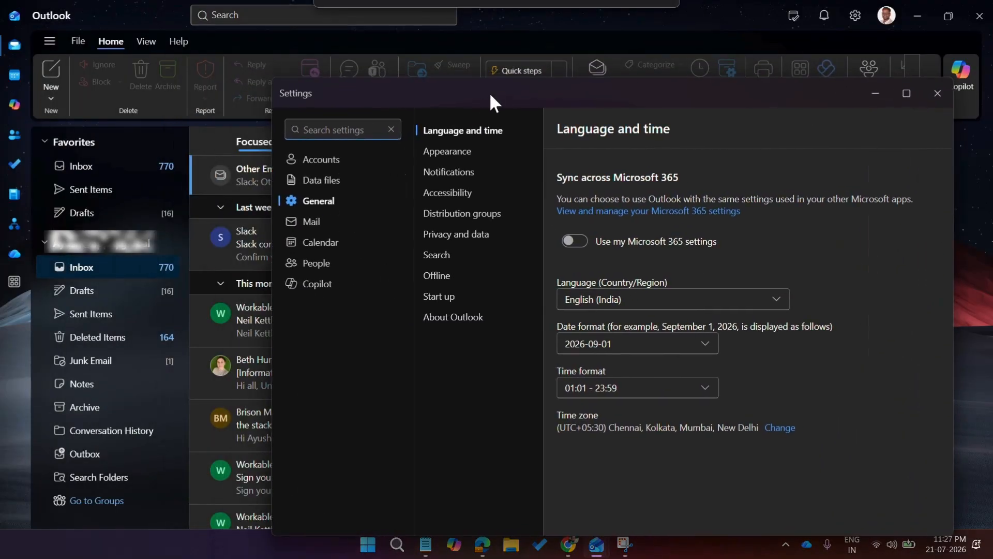
{"action": "left_click", "coordinate": [318, 226]}
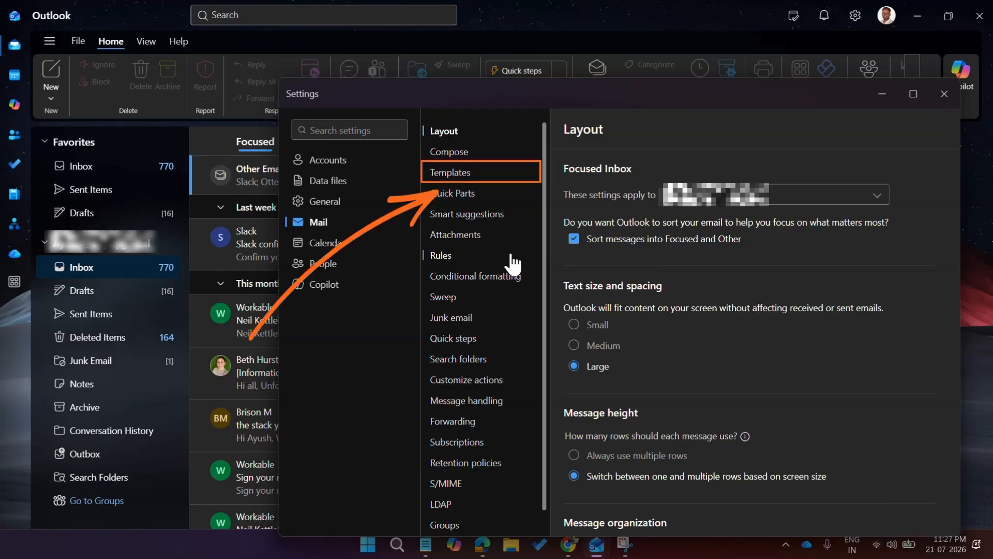
{"action": "left_click", "coordinate": [469, 174]}
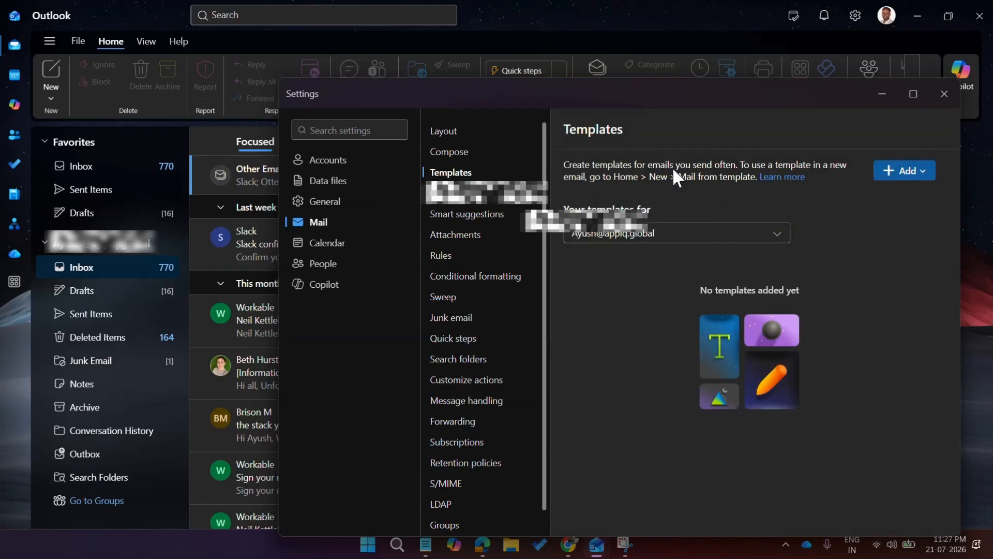
{"action": "mouse_move", "coordinate": [744, 103]}
{"action": "left_mouse_down"}
{"action": "mouse_move", "coordinate": [608, 58]}
{"action": "mouse_move", "coordinate": [629, 64]}
{"action": "left_mouse_up"}
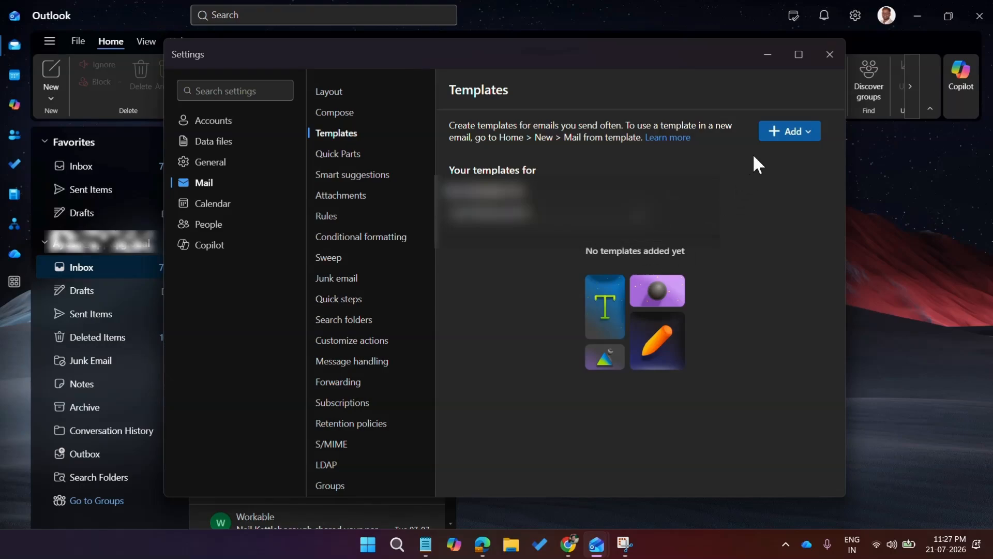
Step: Create a new email template named "Leave Application"
{"action": "left_click", "coordinate": [784, 132]}
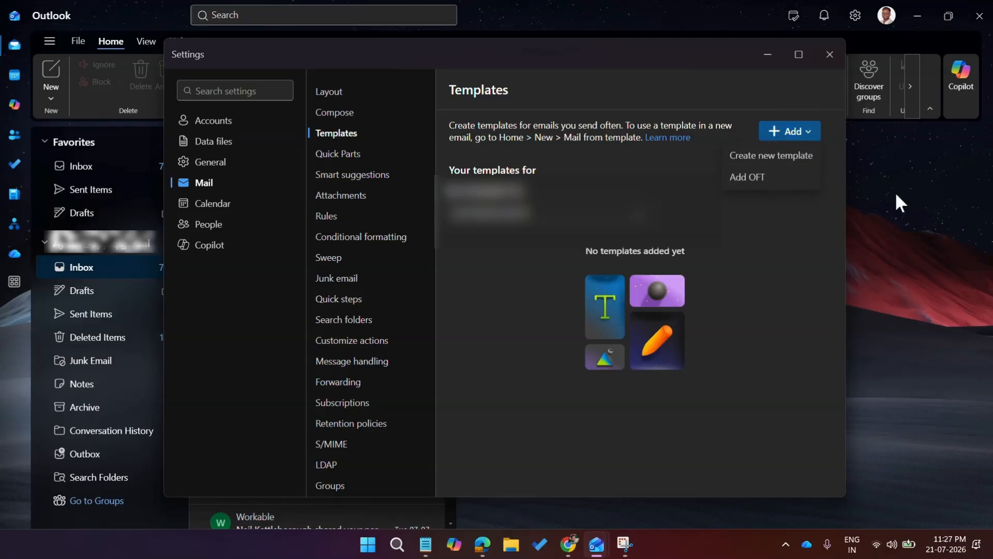
{"action": "left_click", "coordinate": [768, 155]}
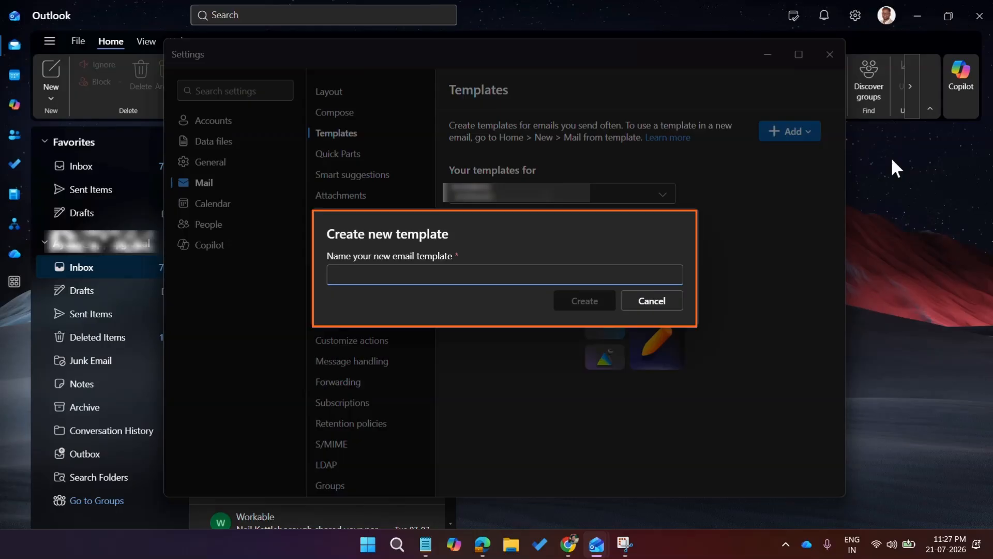
{"action": "type", "text": "Lea"}
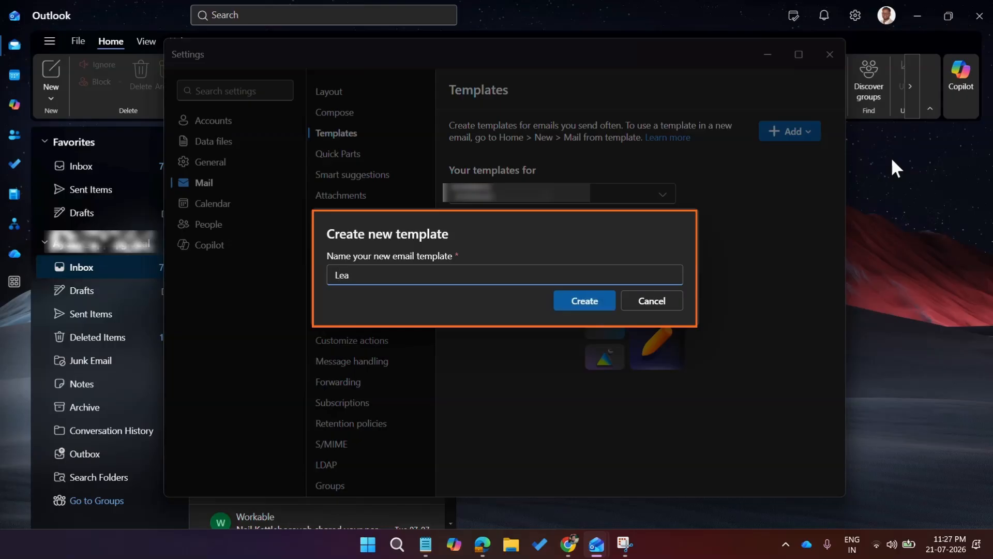
{"action": "type", "text": "ve A"}
{"action": "type", "text": "plli"}
{"action": "key", "text": "BackSpace"}
{"action": "key", "text": "BackSpace"}
{"action": "type", "text": "plication"}
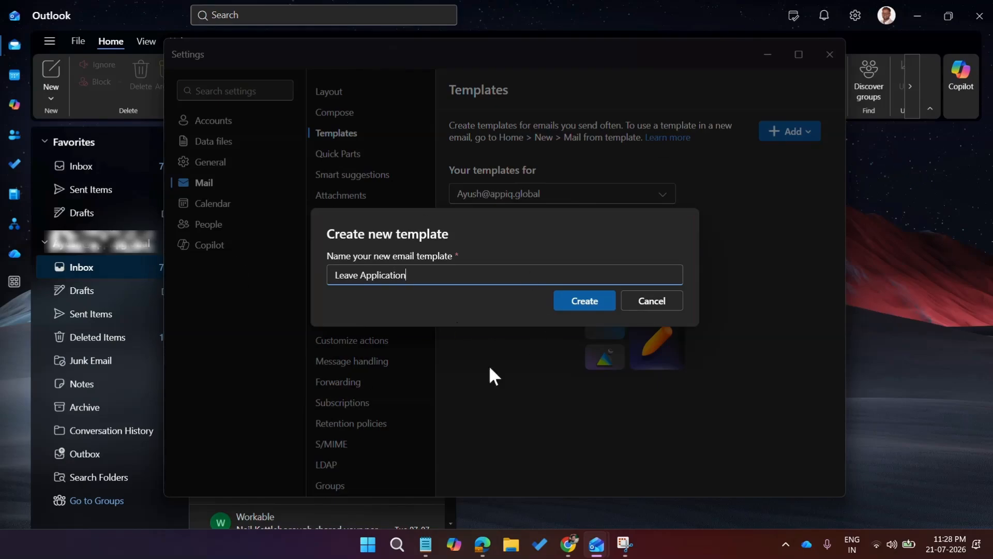
{"action": "left_click", "coordinate": [590, 310]}
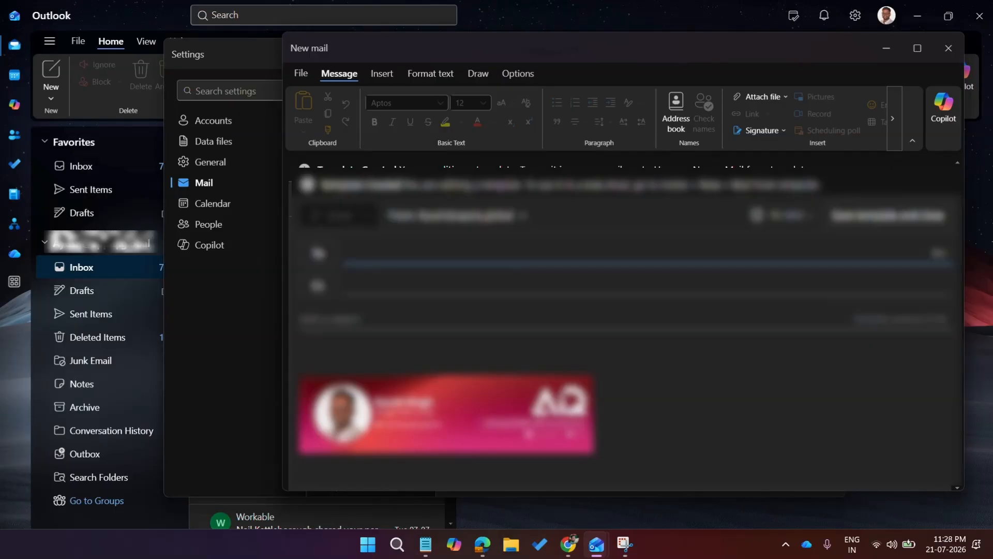
Step: Add the HR contact as the recipient of the template
{"action": "type", "text": "ay"}
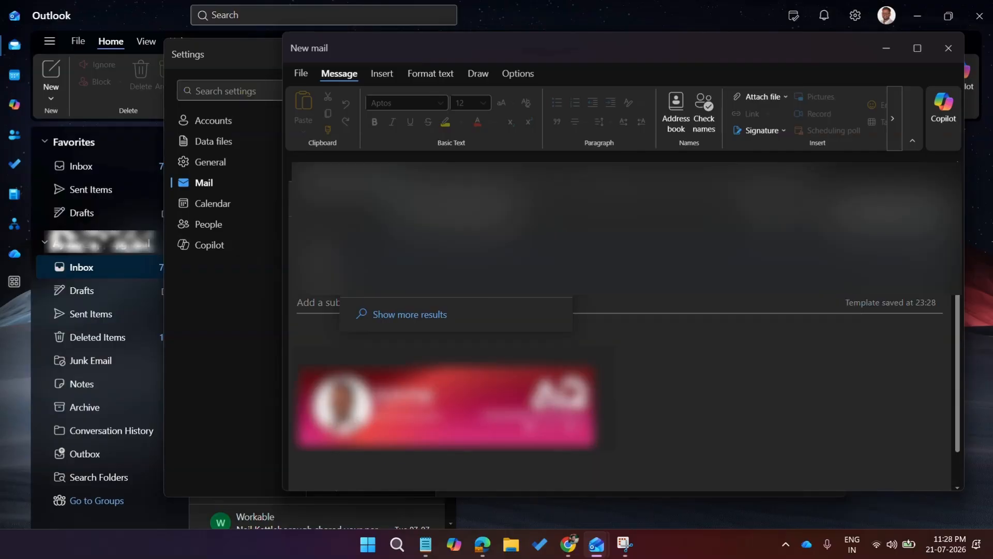
{"action": "type", "text": "us"}
{"action": "key", "text": "Return"}
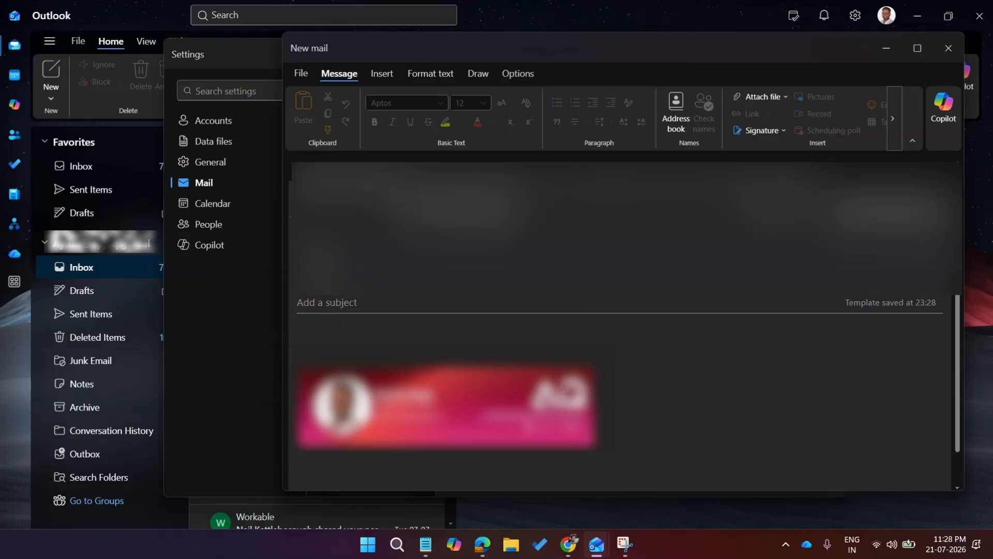
{"action": "type", "text": "ay"}
{"action": "left_click", "coordinate": [501, 288]}
Step: Copy the line "Subject: Application for Leave" from the Notepad draft and paste it as the template's subject
{"action": "left_click", "coordinate": [499, 307]}
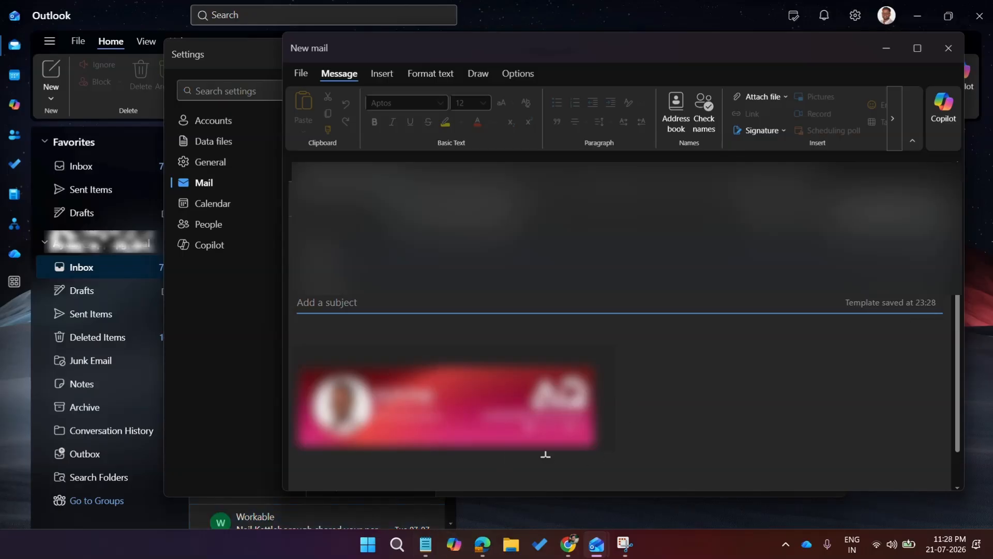
{"action": "mouse_move", "coordinate": [426, 552]}
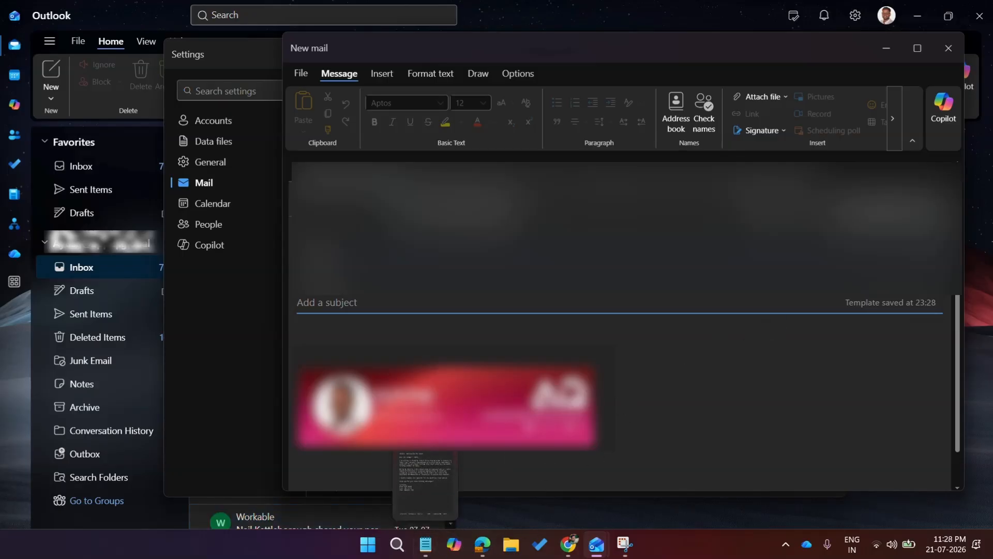
{"action": "left_click", "coordinate": [425, 553]}
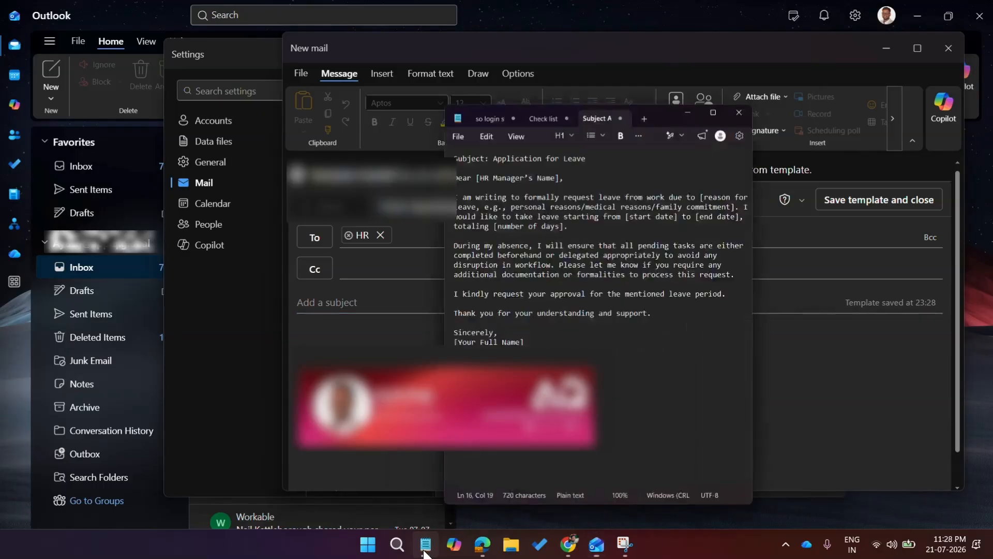
{"action": "left_click_drag", "start_coordinate": [620, 92], "coordinate": [454, 96]}
{"action": "right_click", "coordinate": [515, 93]}
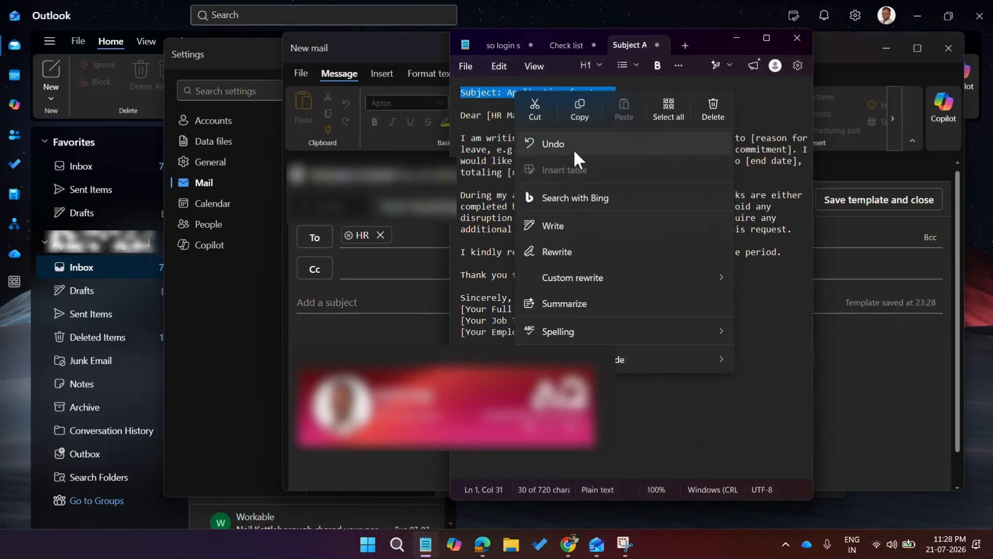
{"action": "left_click", "coordinate": [595, 111]}
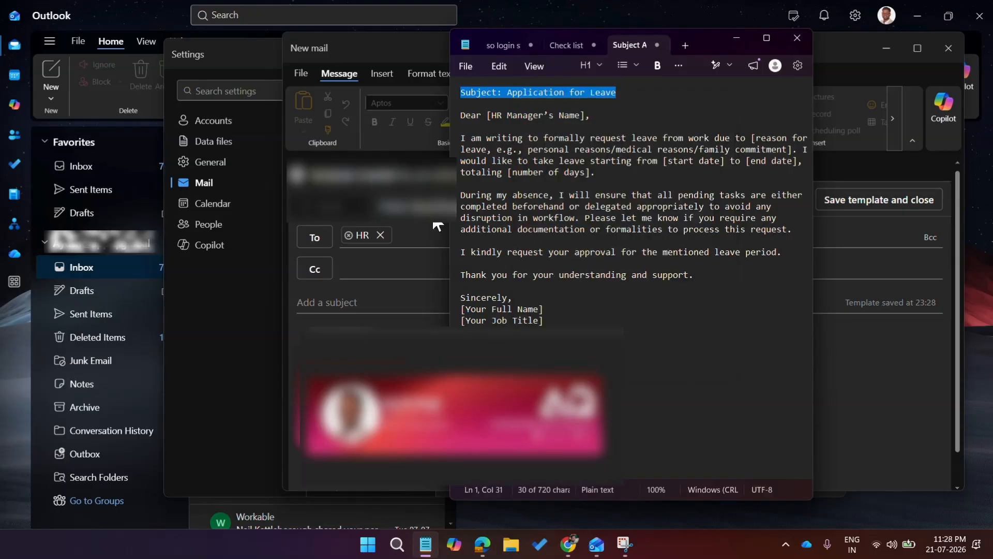
{"action": "left_click", "coordinate": [397, 267]}
{"action": "left_click", "coordinate": [315, 304]}
{"action": "right_click", "coordinate": [315, 304]}
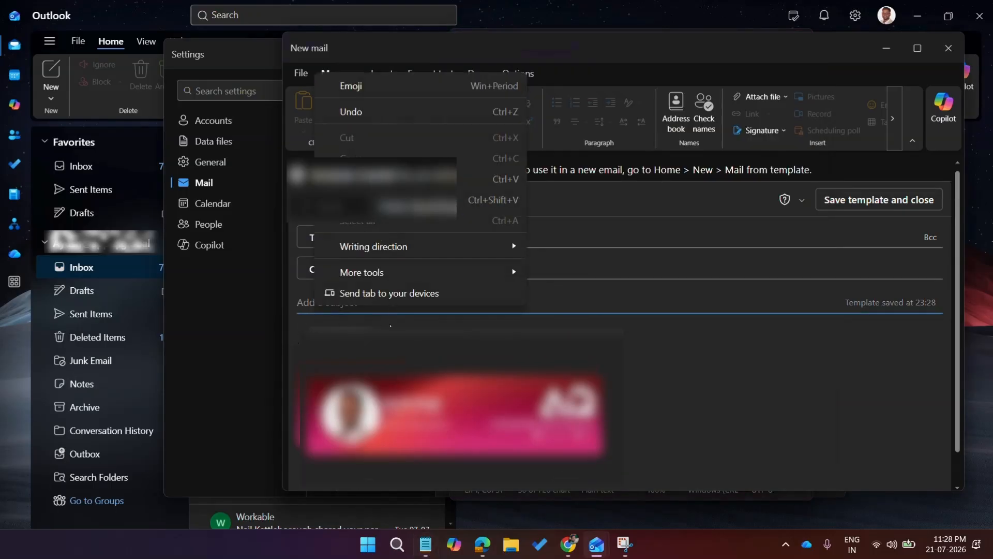
{"action": "left_click", "coordinate": [383, 178]}
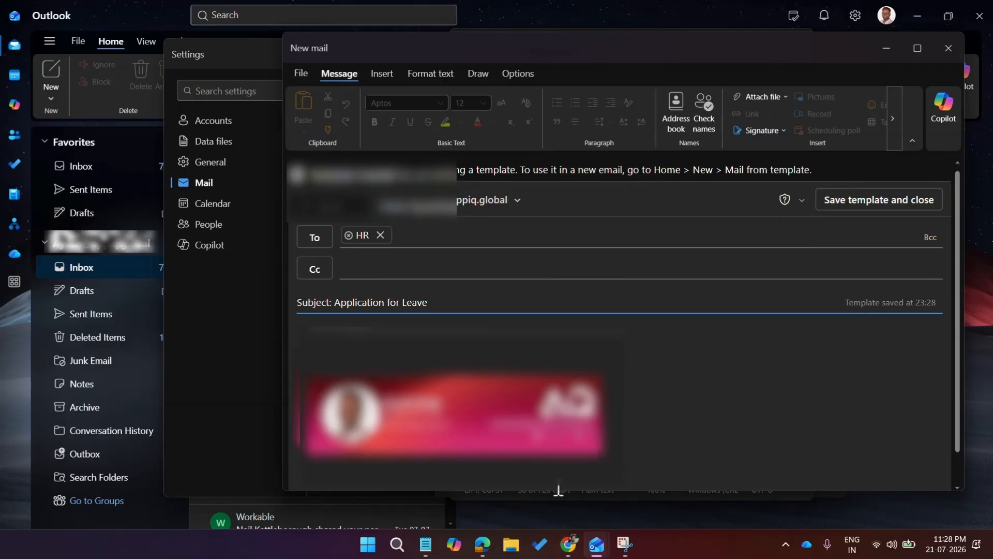
Step: Copy the Notepad letter text from "Dear [HR Manager's Name]" through "[Your Employee ID]" and paste it into the template body
{"action": "left_click", "coordinate": [426, 545]}
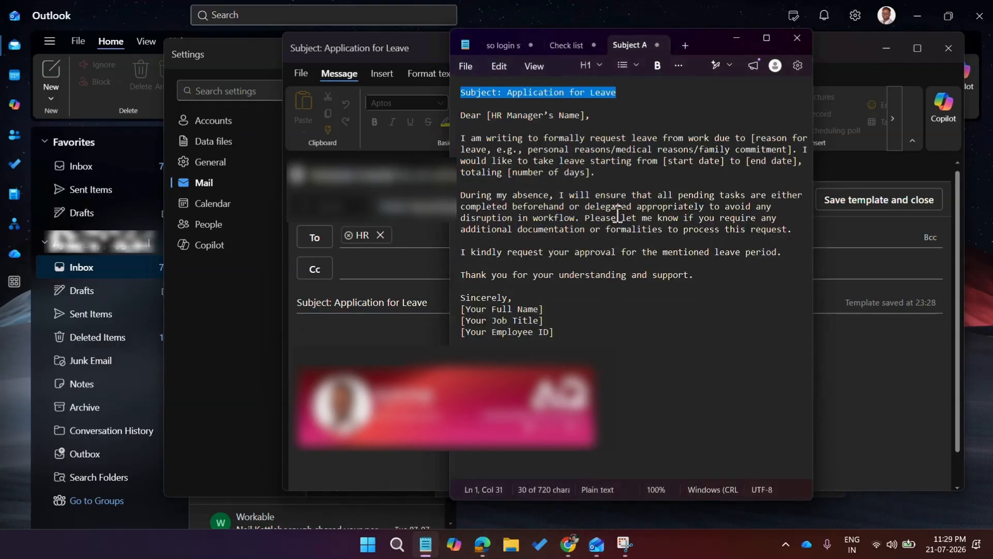
{"action": "left_click_drag", "start_coordinate": [461, 115], "coordinate": [611, 334]}
{"action": "right_click", "coordinate": [660, 253]}
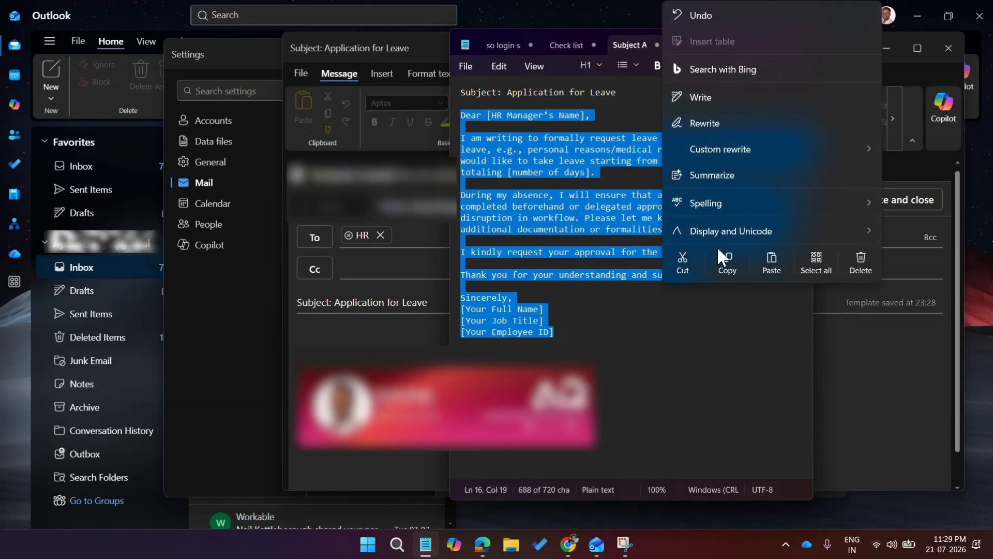
{"action": "left_click", "coordinate": [726, 261]}
{"action": "left_click", "coordinate": [321, 333]}
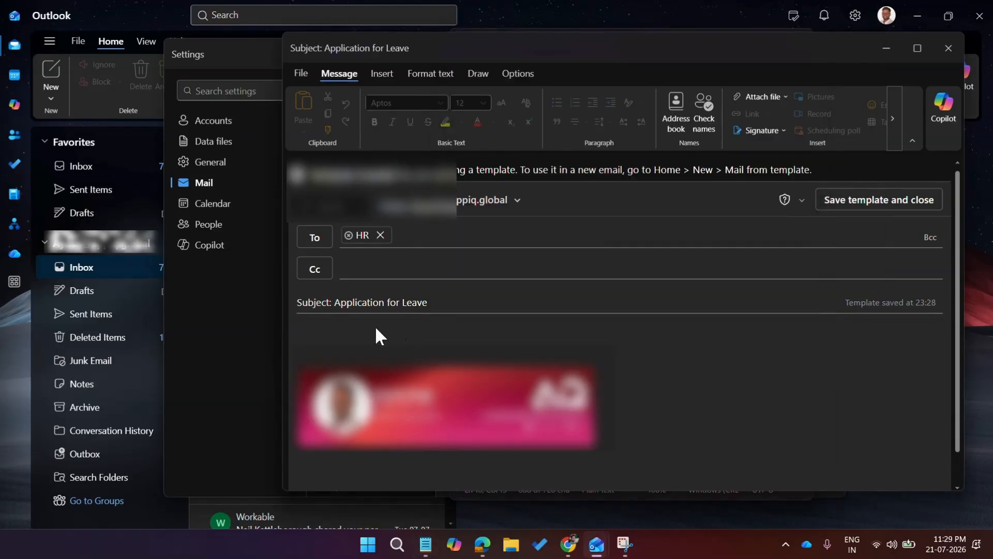
{"action": "key", "text": "ctrl+v"}
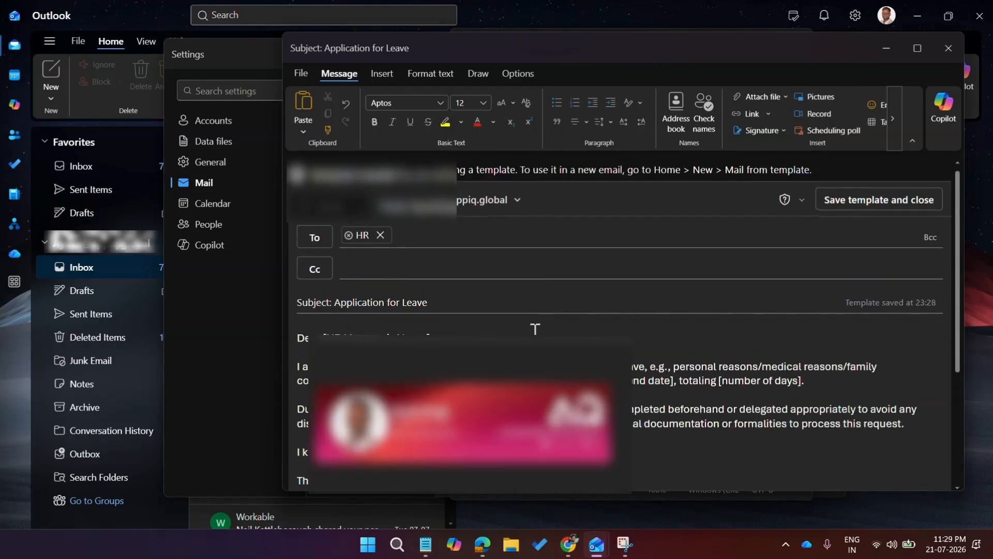
Step: Save and close the template, and close the Notepad and Settings windows
{"action": "scroll", "coordinate": [610, 329], "scroll_direction": "up", "scroll_amount": 5}
{"action": "left_click", "coordinate": [917, 212]}
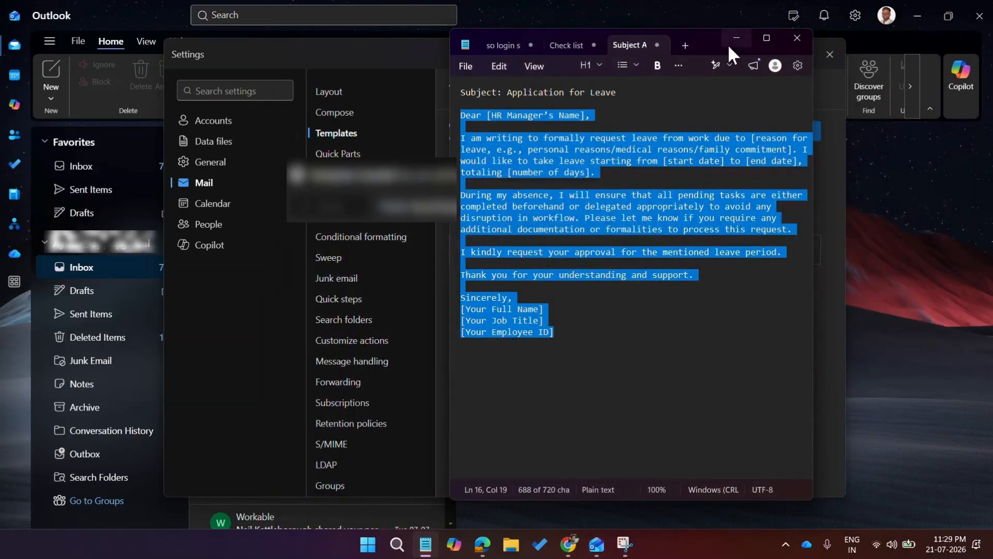
{"action": "left_click_drag", "start_coordinate": [703, 44], "coordinate": [738, 139]}
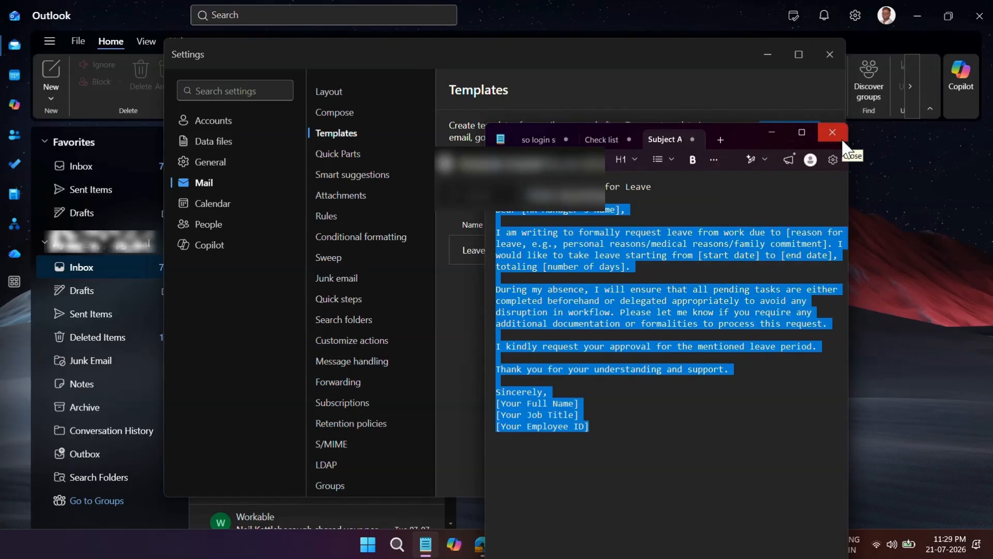
{"action": "left_click", "coordinate": [832, 133]}
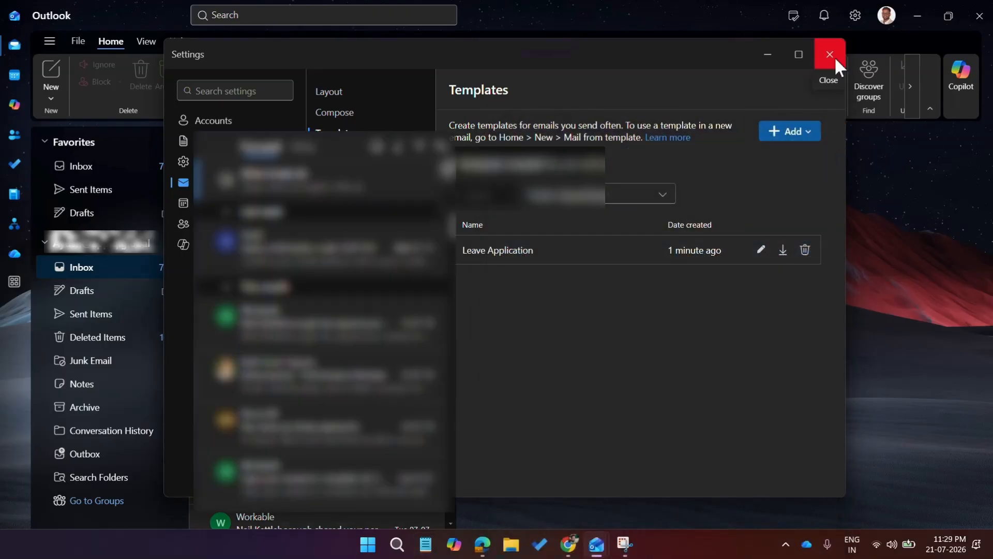
{"action": "left_click", "coordinate": [834, 58]}
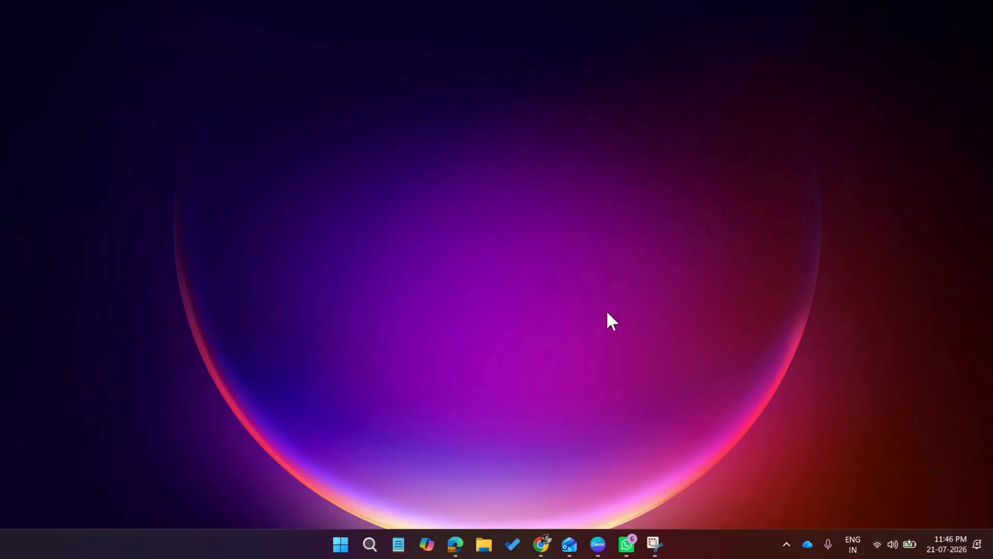
Step: Switch to Outlook and start a new email from the "Leave Application" template
{"action": "left_click", "coordinate": [571, 545]}
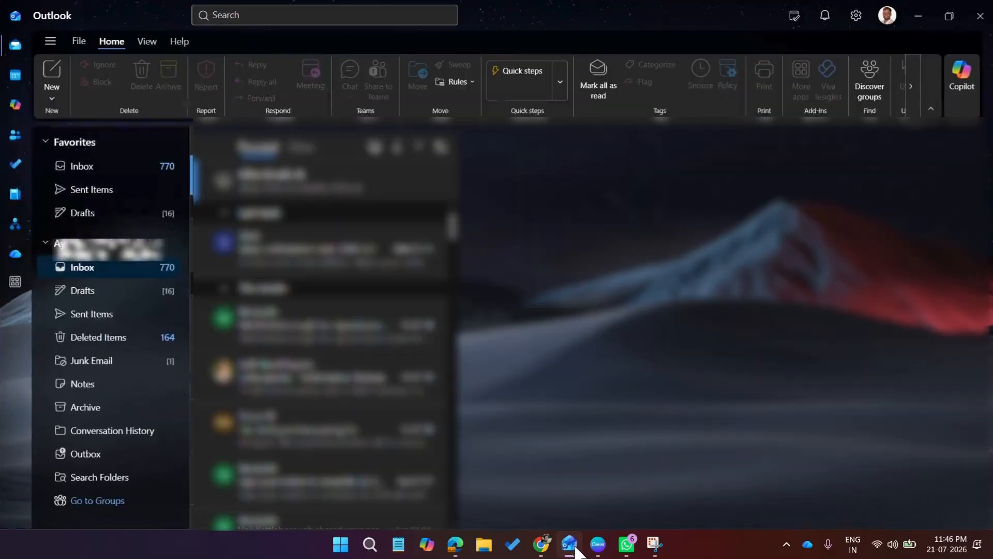
{"action": "left_click", "coordinate": [53, 99]}
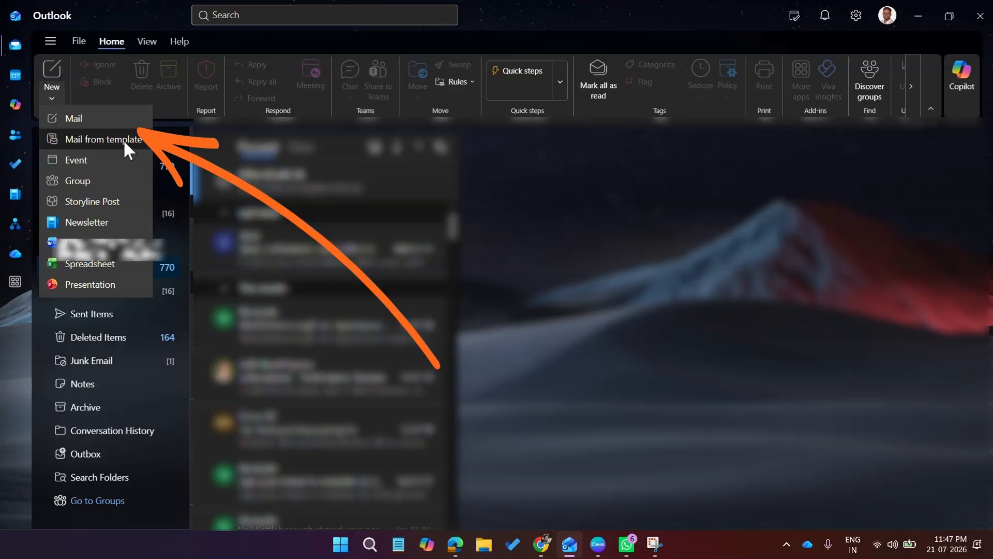
{"action": "left_click", "coordinate": [123, 139]}
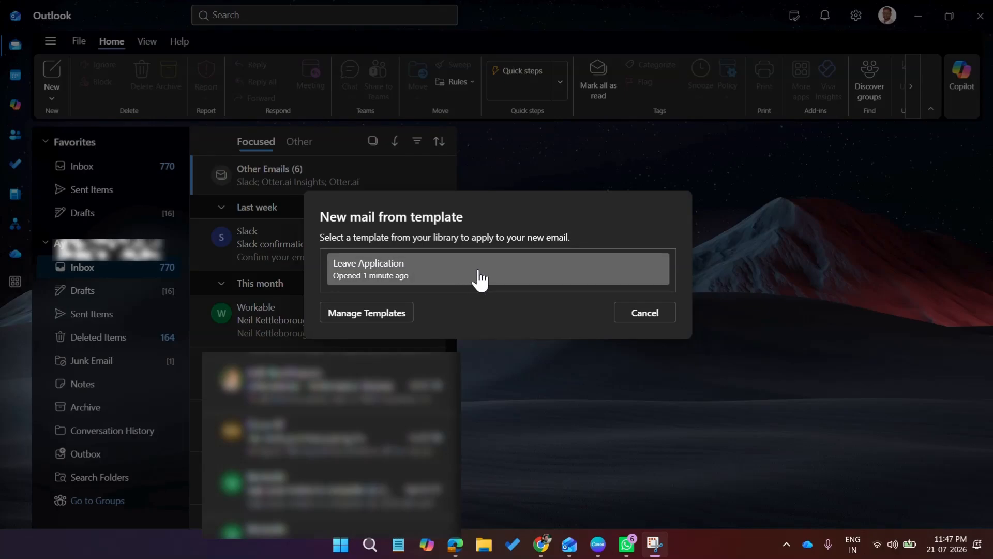
{"action": "left_click", "coordinate": [508, 284]}
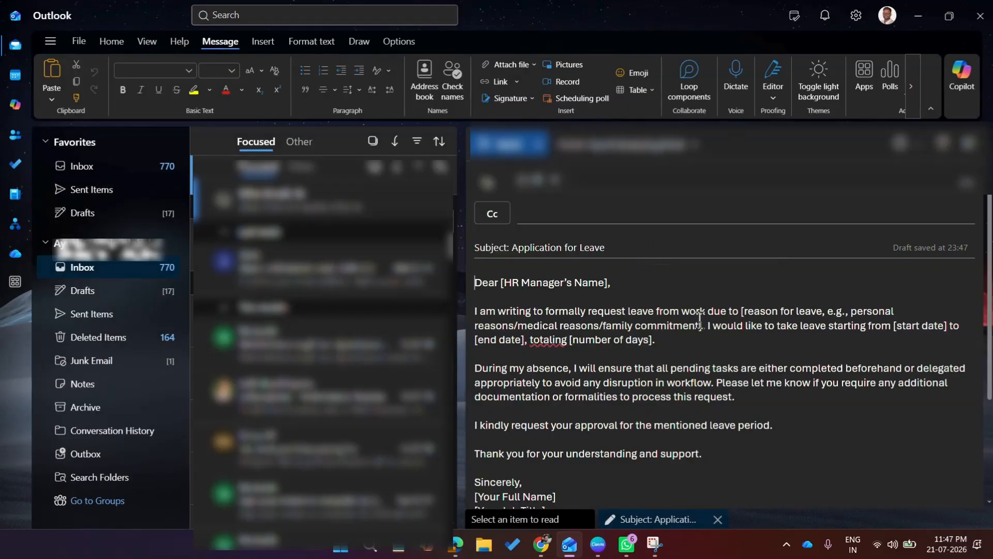